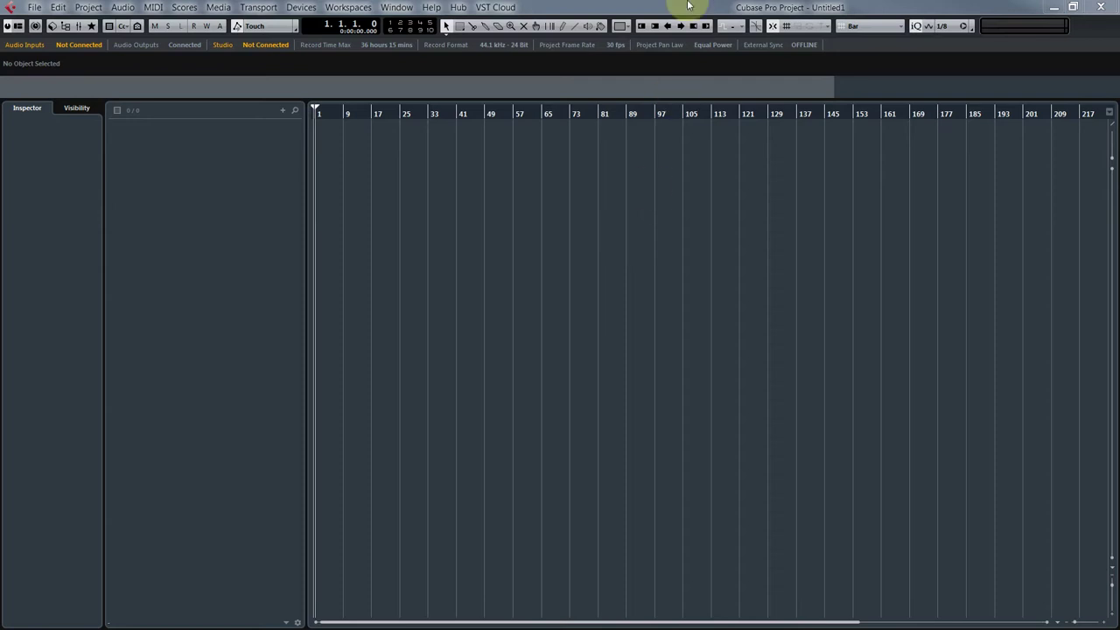
- Bring up the Devices menu in the empty 44.1 kHz - 24 Bit project
{"action": "mouse_move", "coordinate": [687, 3]}
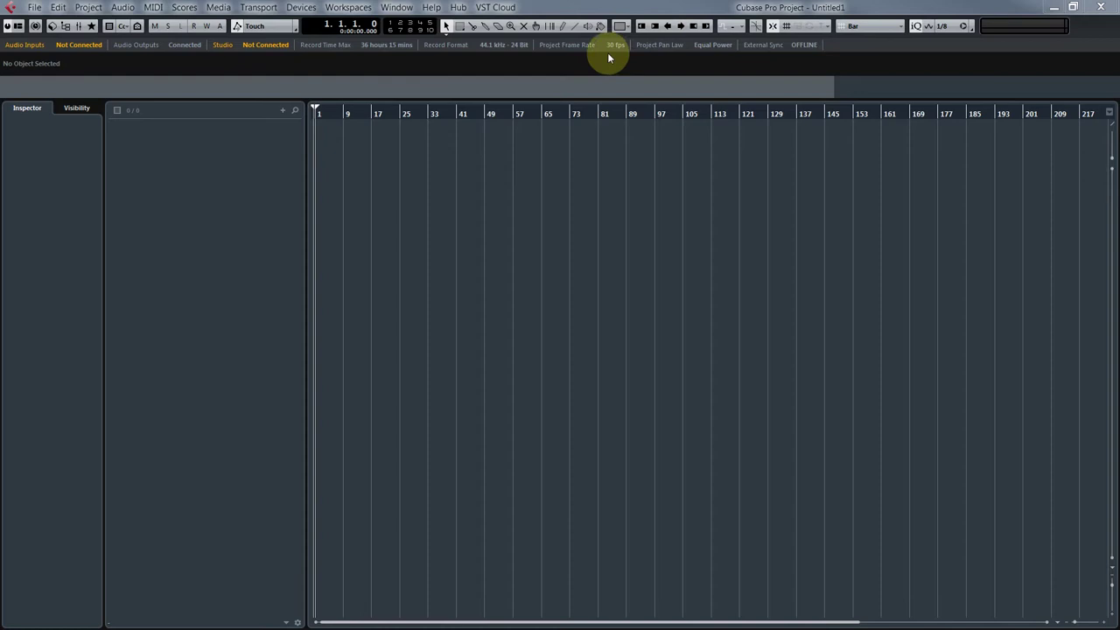
- Open Device Setup and the Generic Low Latency ASIO Driver's control panel
{"action": "left_click", "coordinate": [300, 9]}
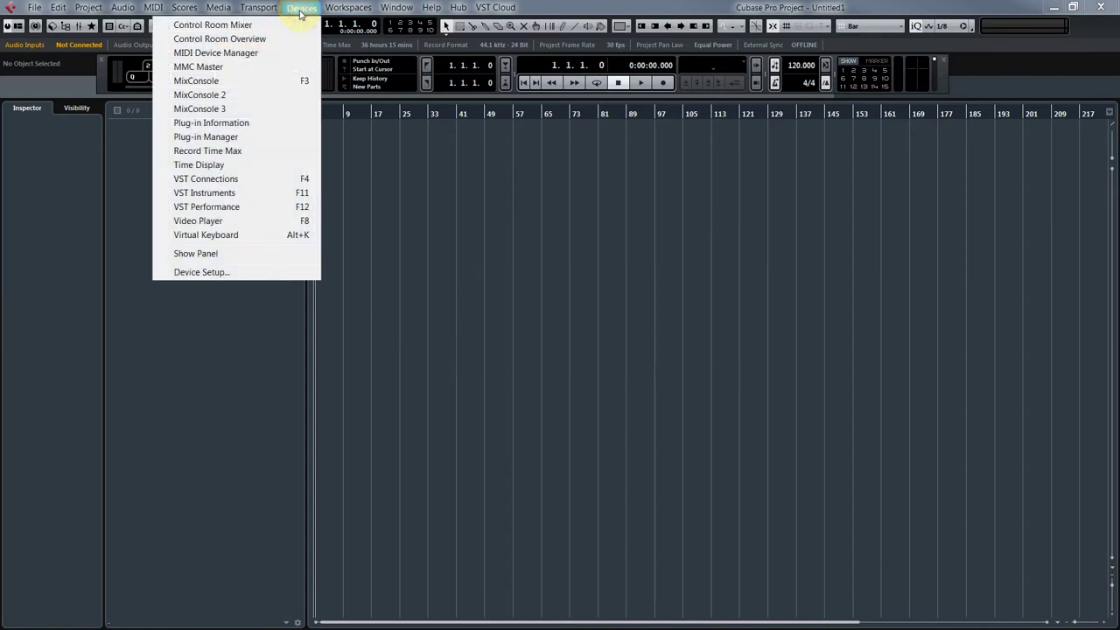
{"action": "left_click", "coordinate": [200, 273]}
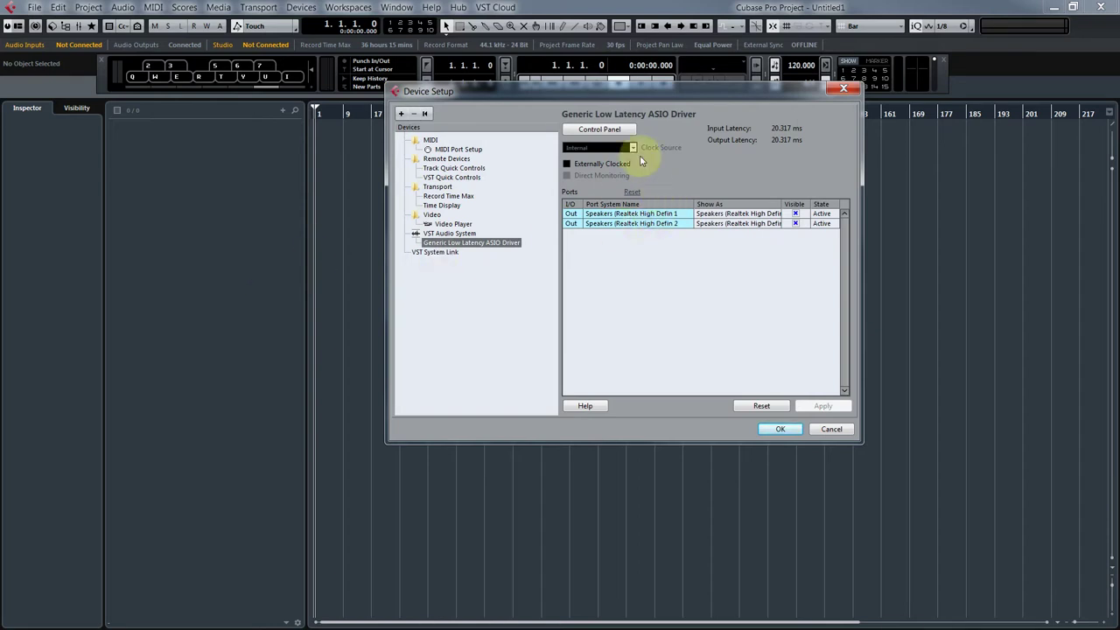
{"action": "left_click", "coordinate": [625, 131]}
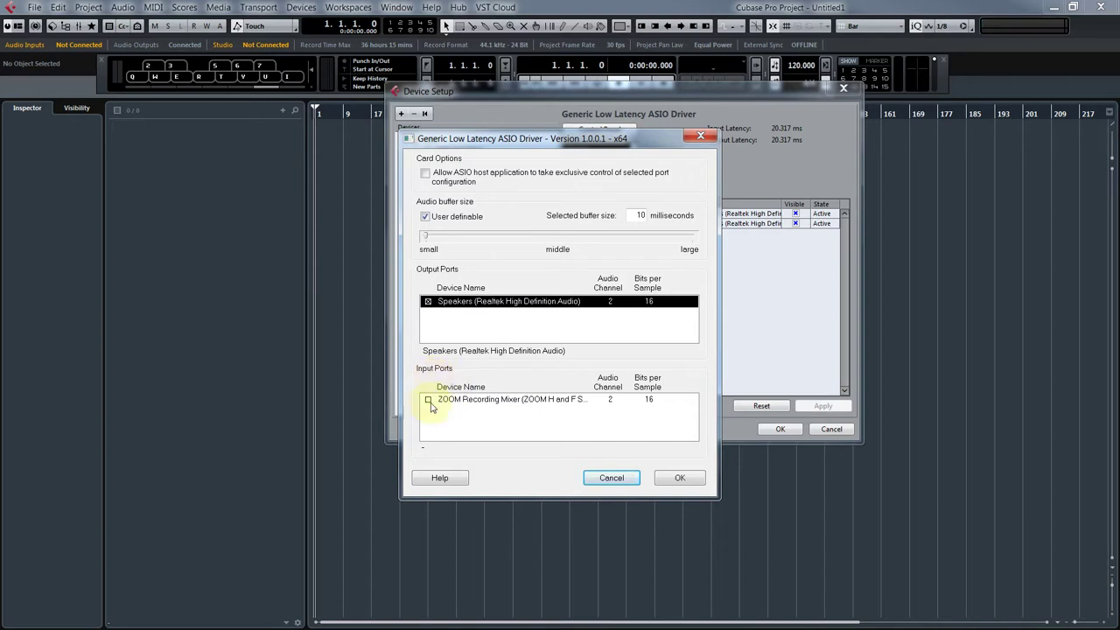
- Enable the ZOOM Recording Mixer input port, then confirm the driver settings and Device Setup
{"action": "left_click", "coordinate": [428, 400]}
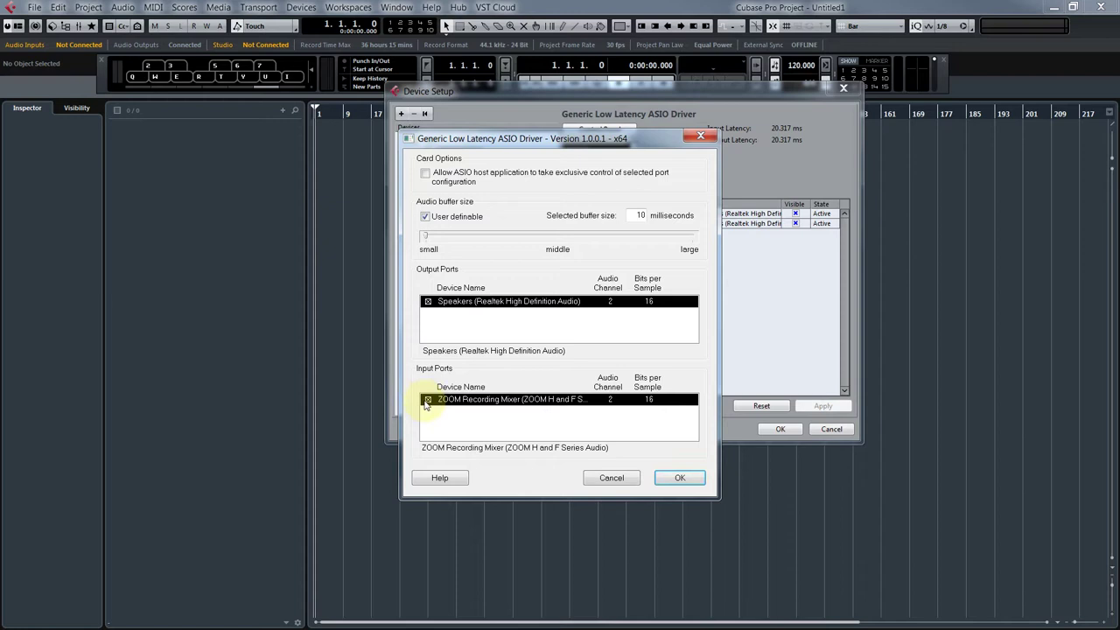
{"action": "left_click", "coordinate": [683, 478]}
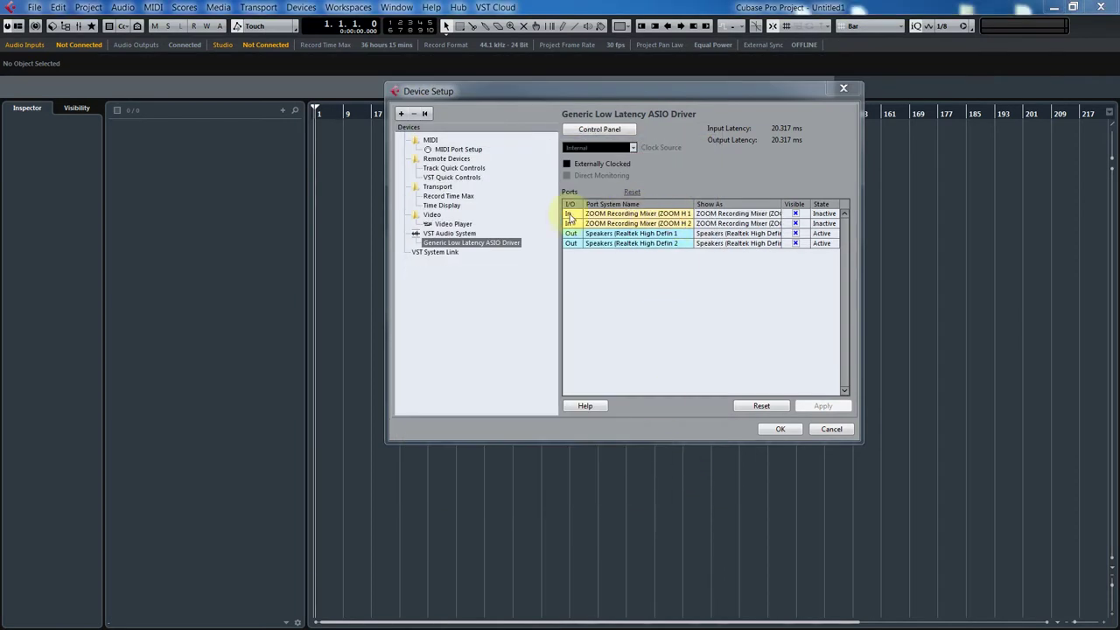
{"action": "left_click", "coordinate": [761, 405]}
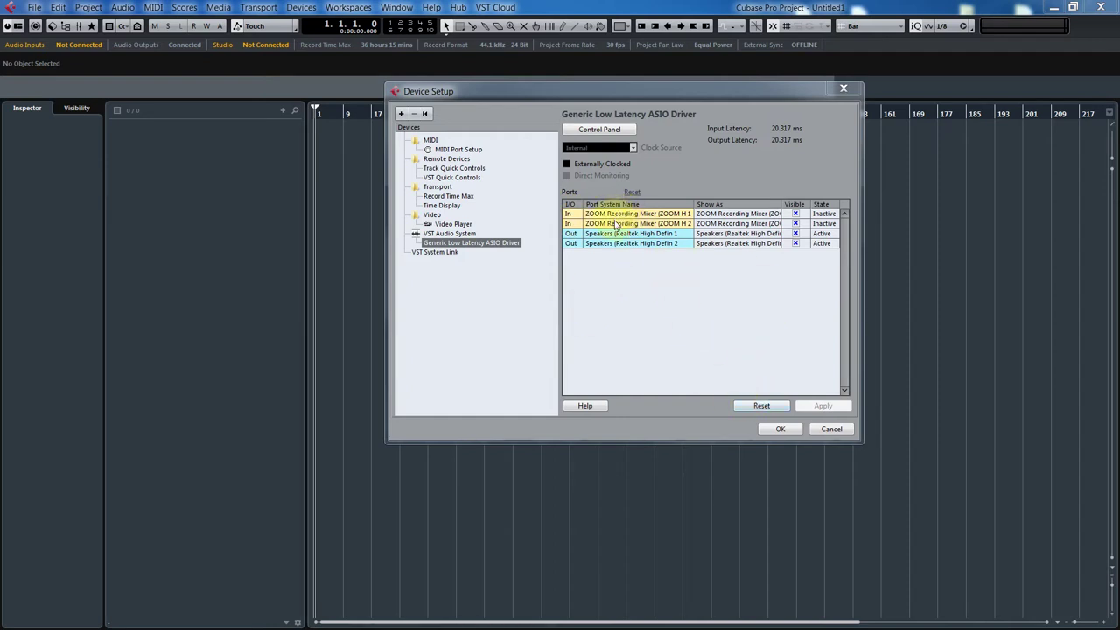
{"action": "left_click", "coordinate": [780, 429]}
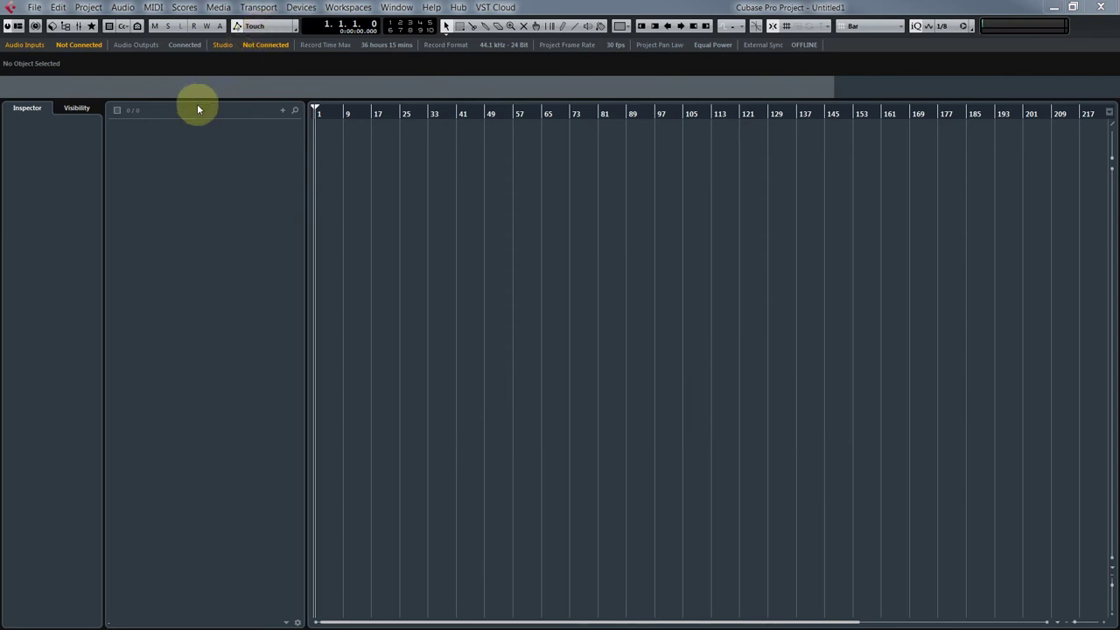
- Route Stereo In's Left and Right to the ZOOM Recording Mixer ports via the Generic Low Latency ASIO Driver
{"action": "left_click", "coordinate": [73, 48]}
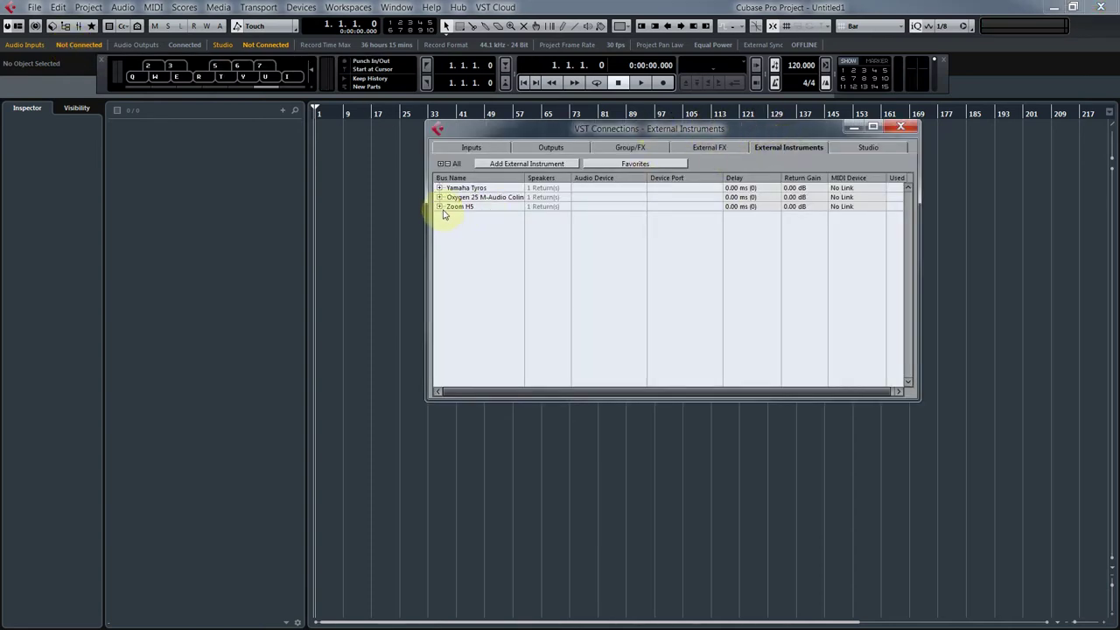
{"action": "left_click", "coordinate": [472, 147]}
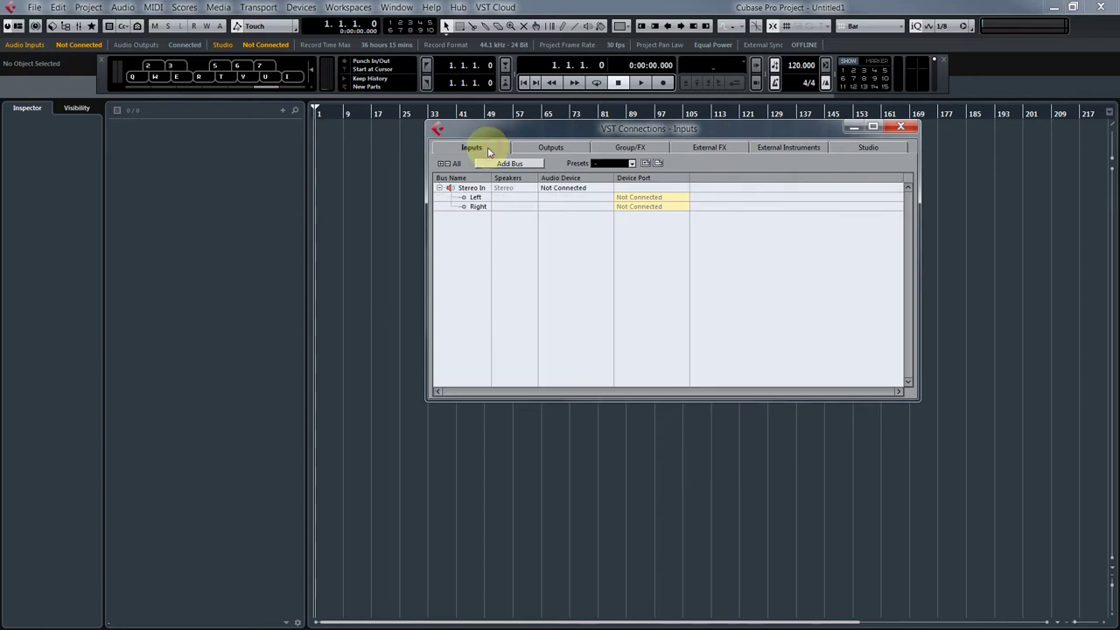
{"action": "left_click", "coordinate": [560, 189]}
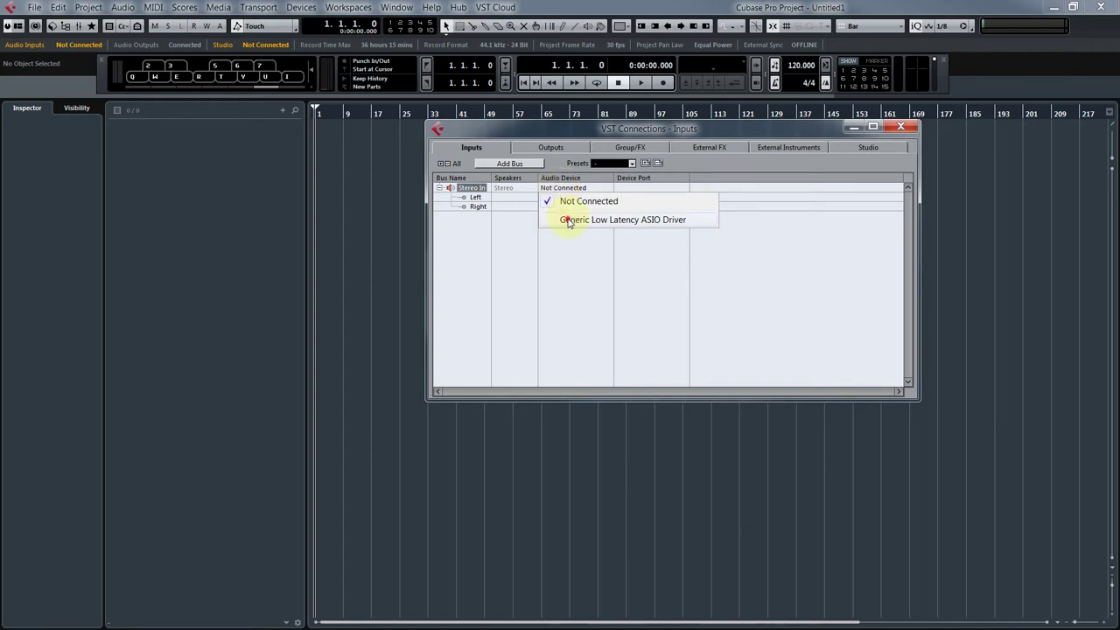
{"action": "left_click", "coordinate": [567, 220]}
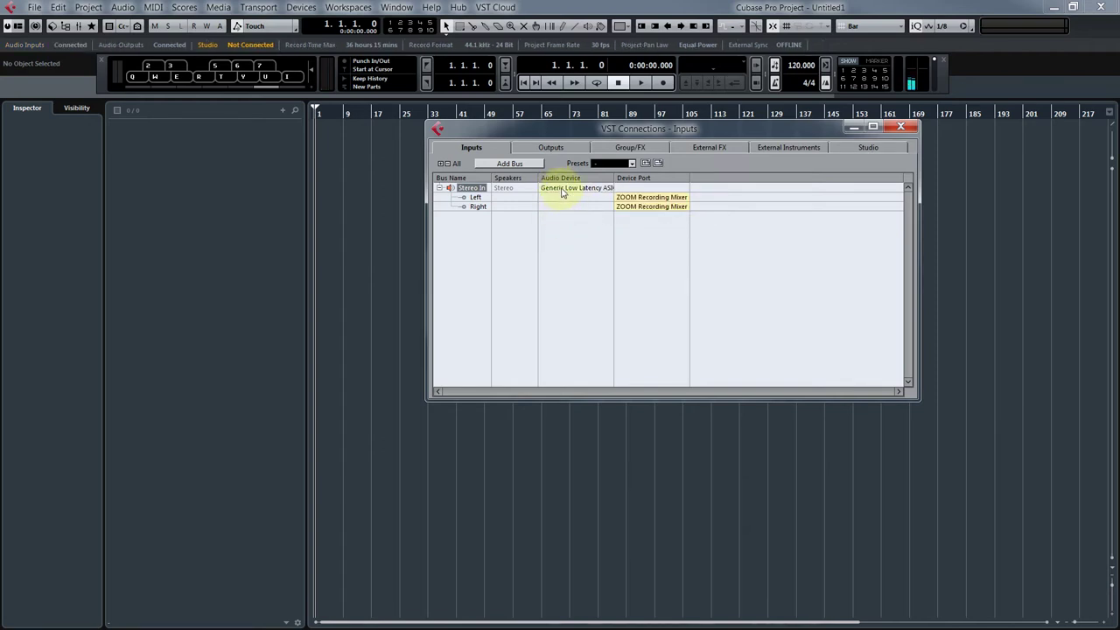
{"action": "left_click", "coordinate": [563, 190]}
{"action": "left_click", "coordinate": [563, 262]}
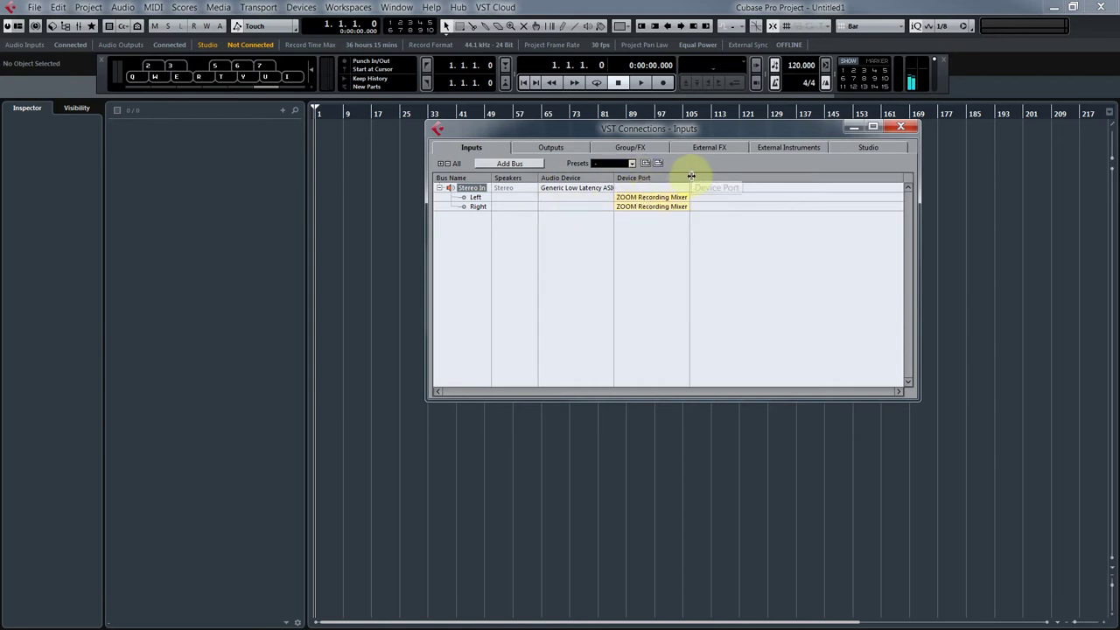
{"action": "left_click_drag", "start_coordinate": [690, 177], "coordinate": [760, 175]}
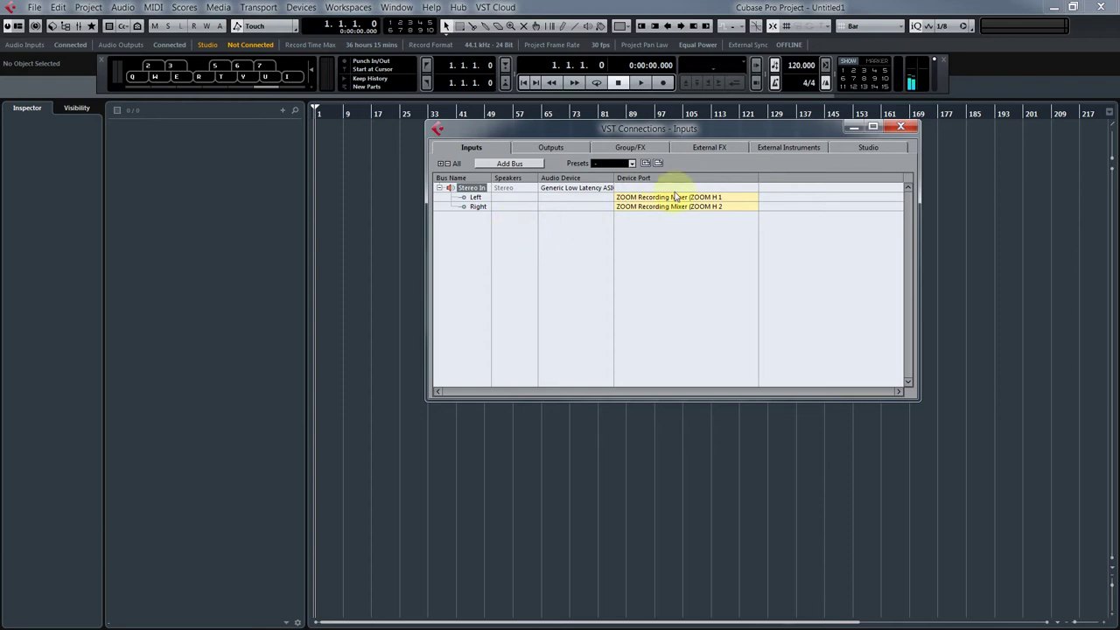
{"action": "left_click", "coordinate": [634, 200]}
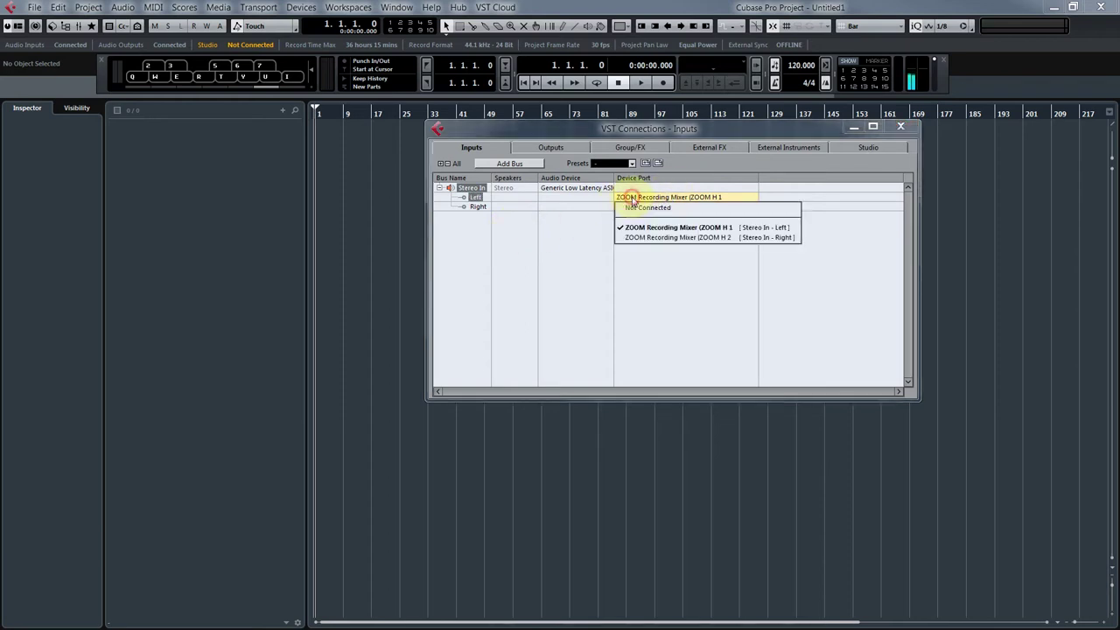
{"action": "left_click", "coordinate": [618, 269]}
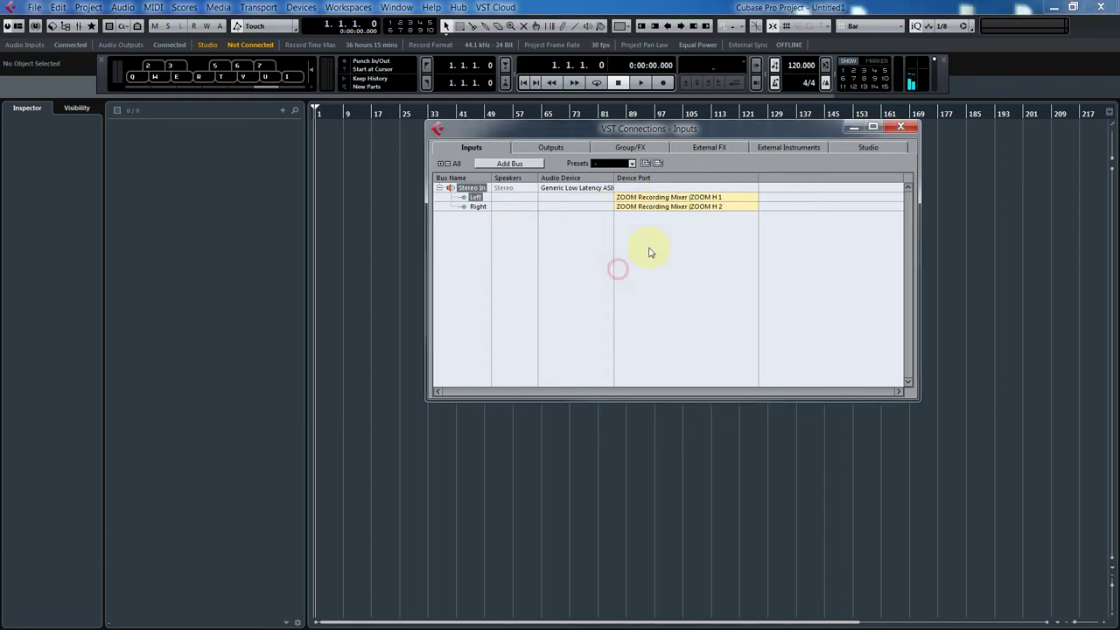
{"action": "left_click", "coordinate": [901, 127]}
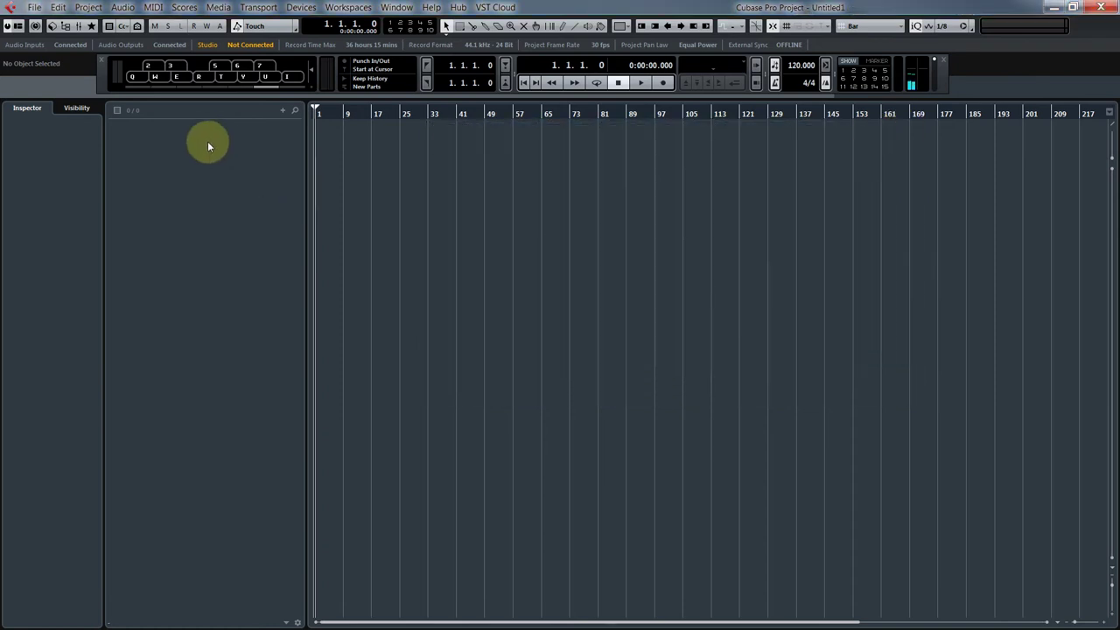
- Add stereo audio track Audio 01 with Stereo In input, then enlarge it and expand its Inspector
{"action": "right_click", "coordinate": [208, 147]}
{"action": "left_click", "coordinate": [235, 152]}
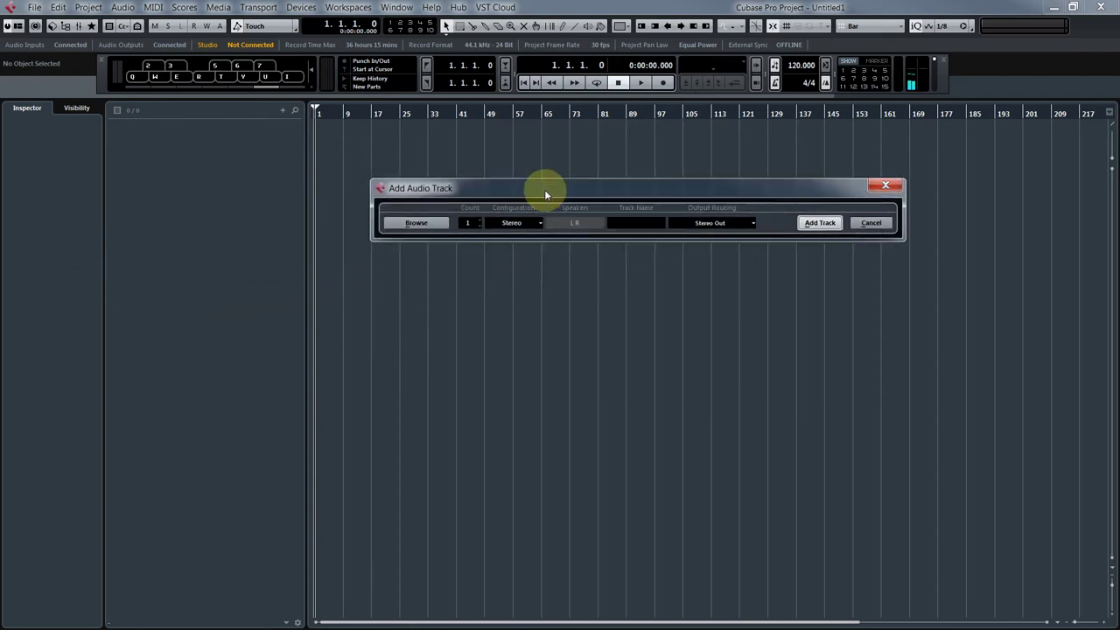
{"action": "left_click", "coordinate": [820, 223]}
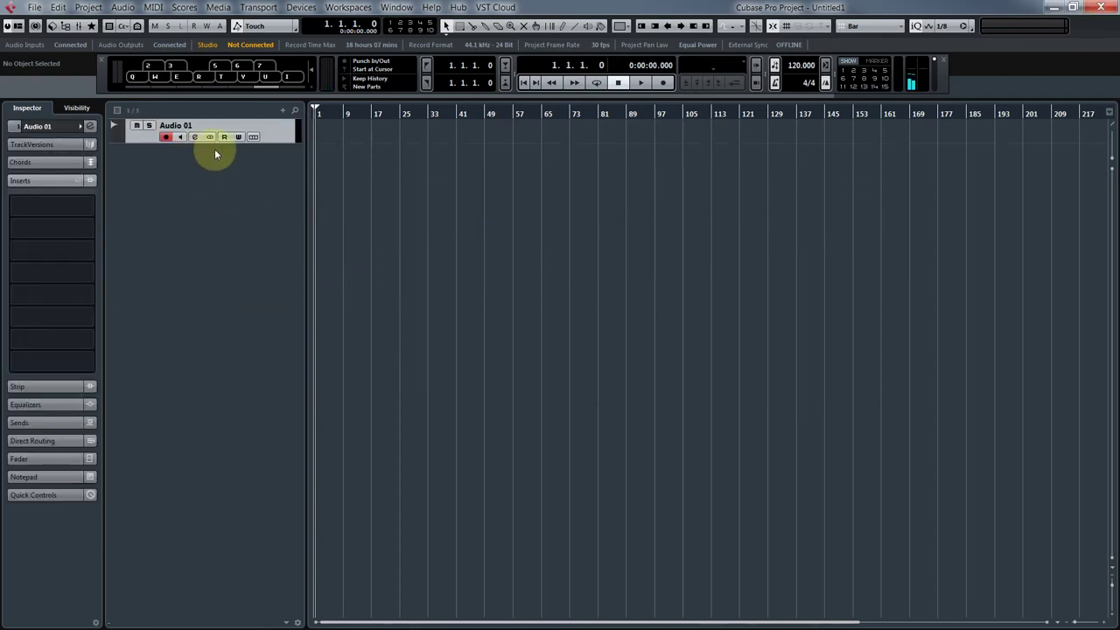
{"action": "left_click_drag", "start_coordinate": [276, 141], "coordinate": [274, 191]}
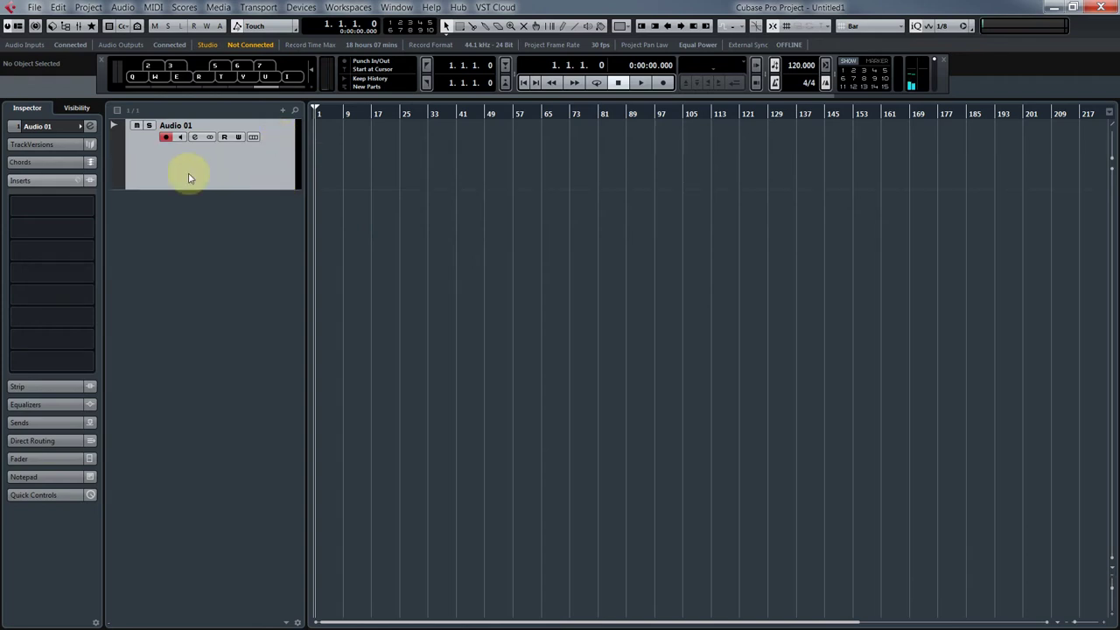
{"action": "left_click", "coordinate": [47, 129]}
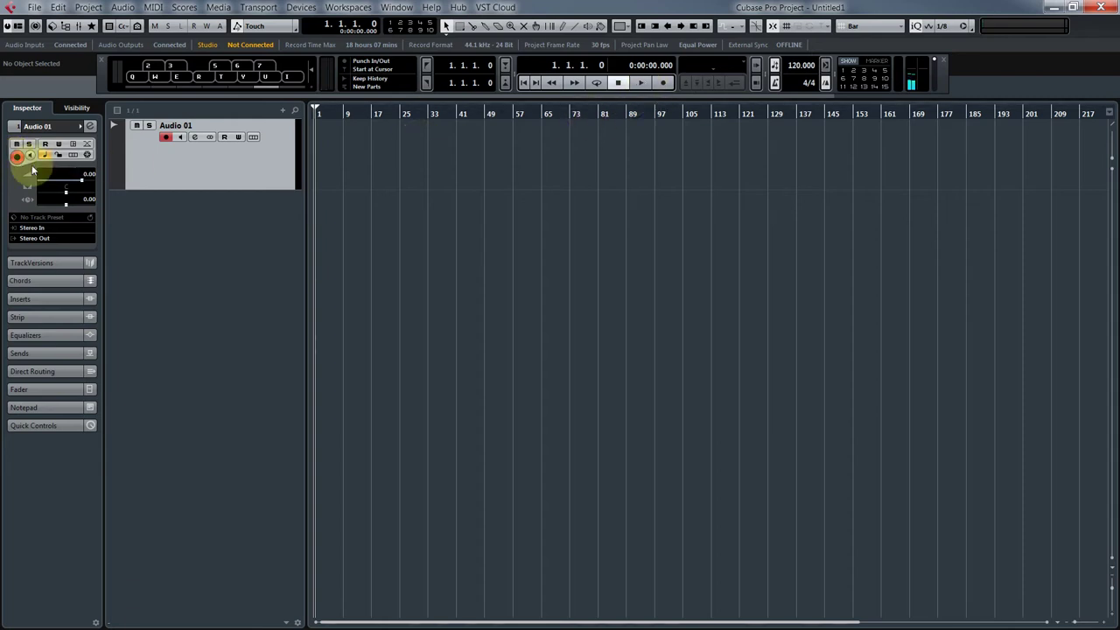
- Record a roughly 14-bar test take, Audio 01_01, onto the Audio 01 track
{"action": "left_click", "coordinate": [664, 84]}
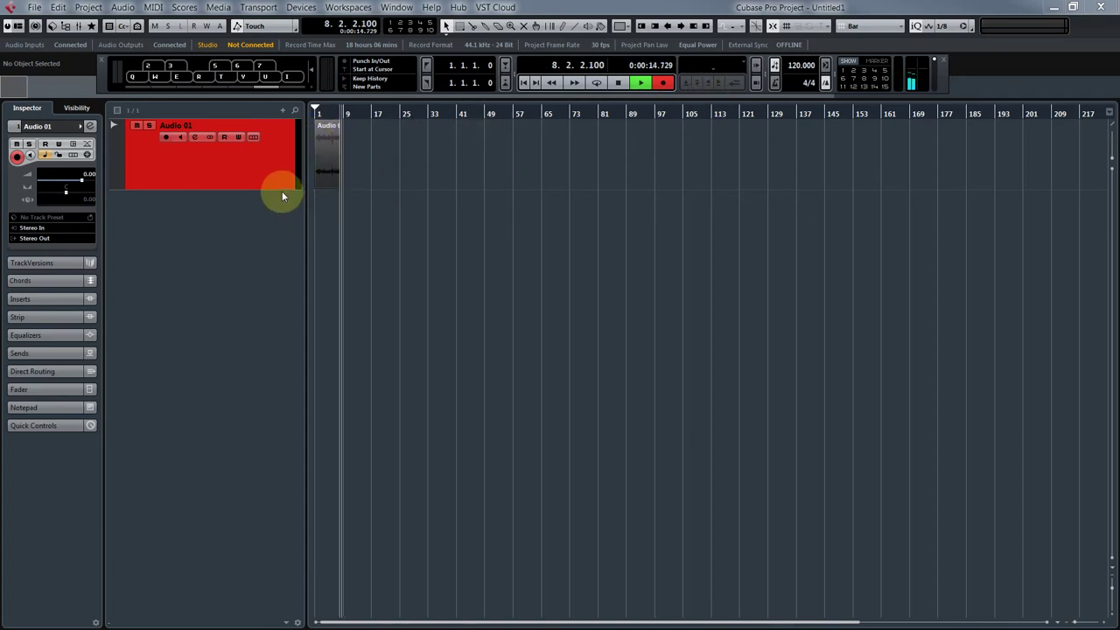
{"action": "left_click_drag", "start_coordinate": [280, 188], "coordinate": [272, 317]}
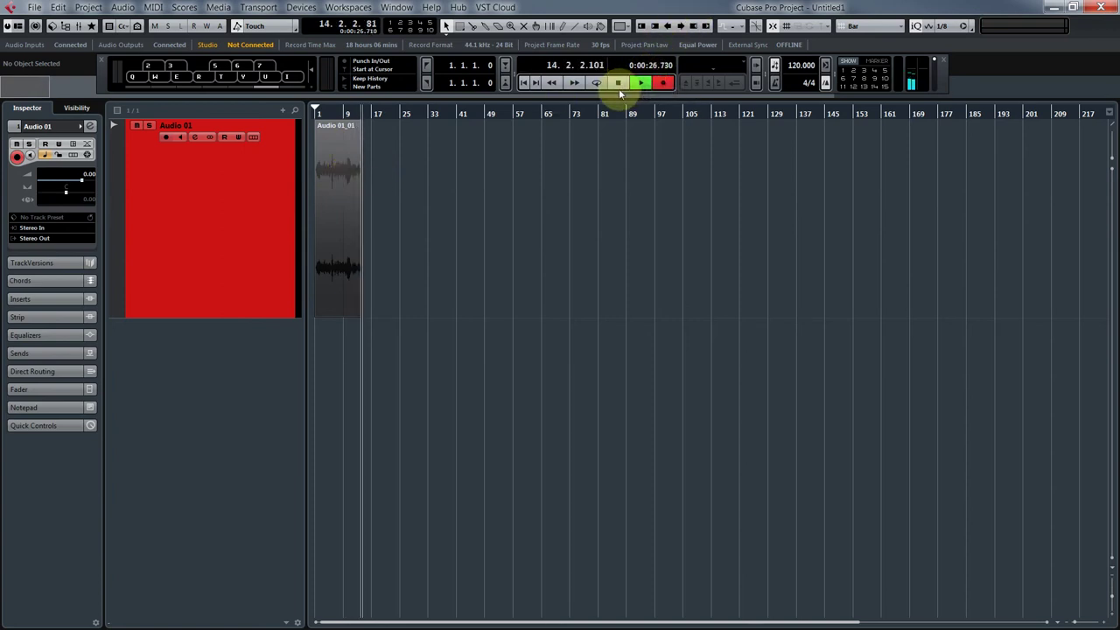
{"action": "left_click", "coordinate": [618, 85]}
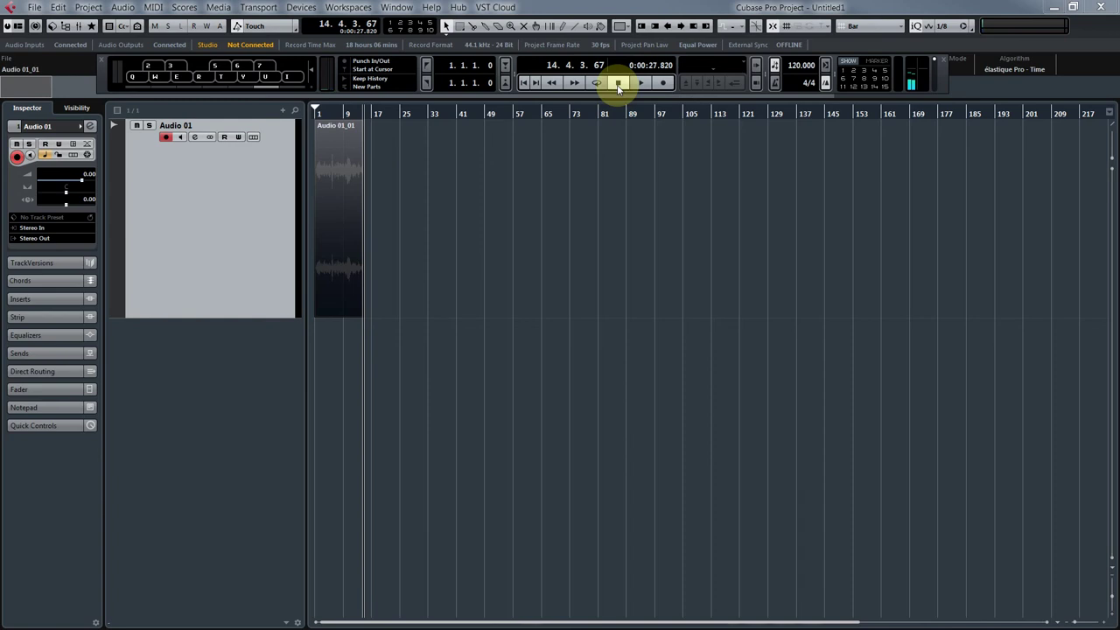
- Play back Audio 01_01 from bar 1, stop, then move the playhead to bar 37
{"action": "left_click", "coordinate": [313, 114]}
{"action": "left_click", "coordinate": [309, 112]}
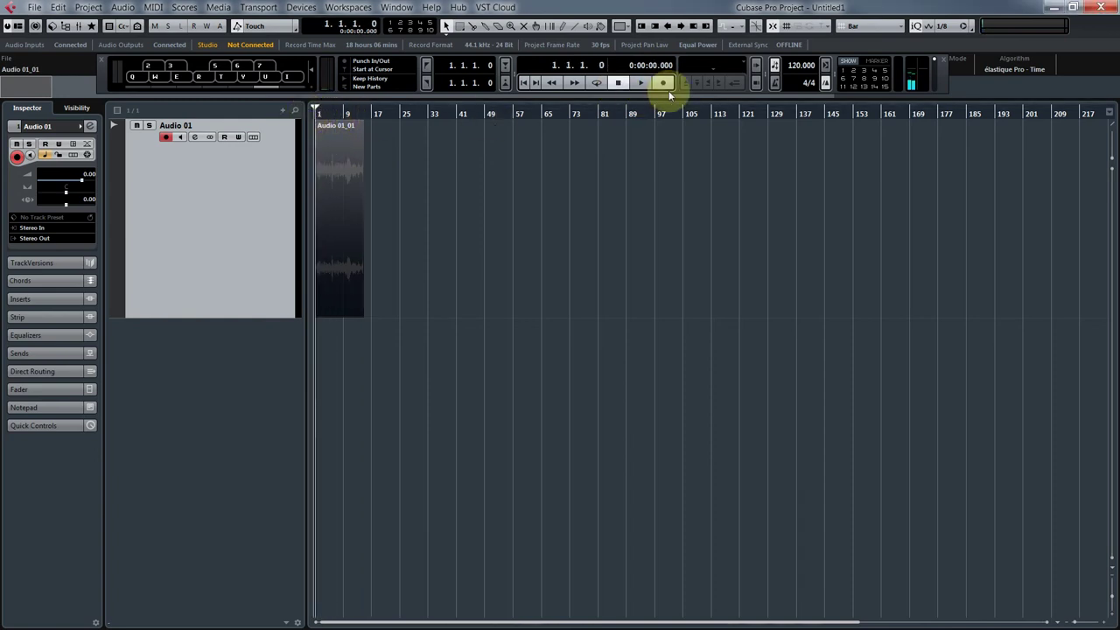
{"action": "left_click", "coordinate": [642, 84]}
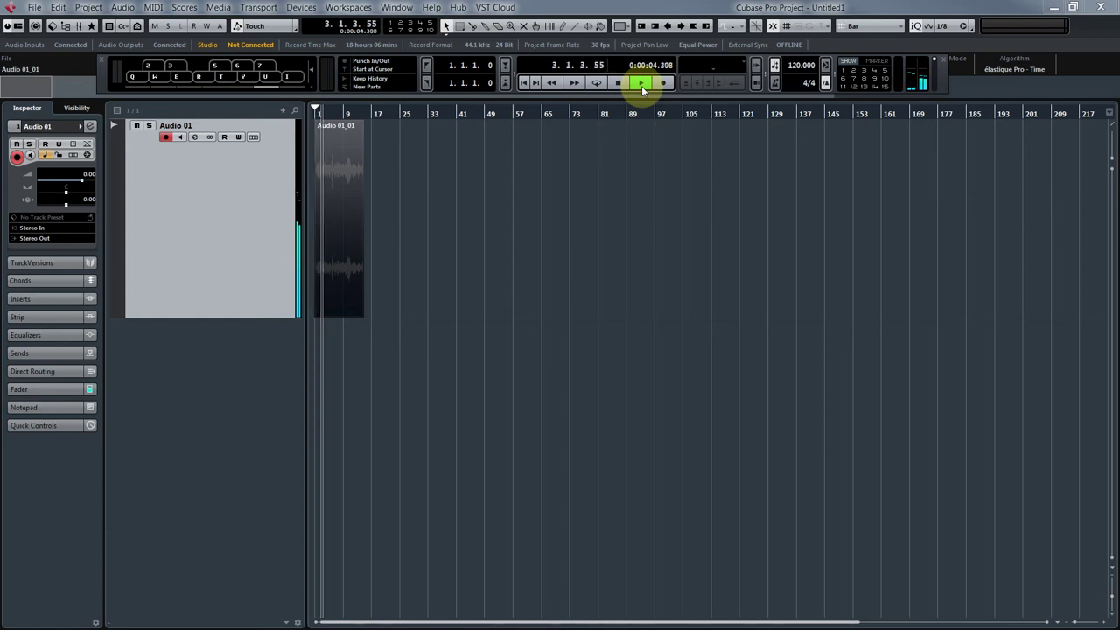
{"action": "left_click", "coordinate": [620, 84]}
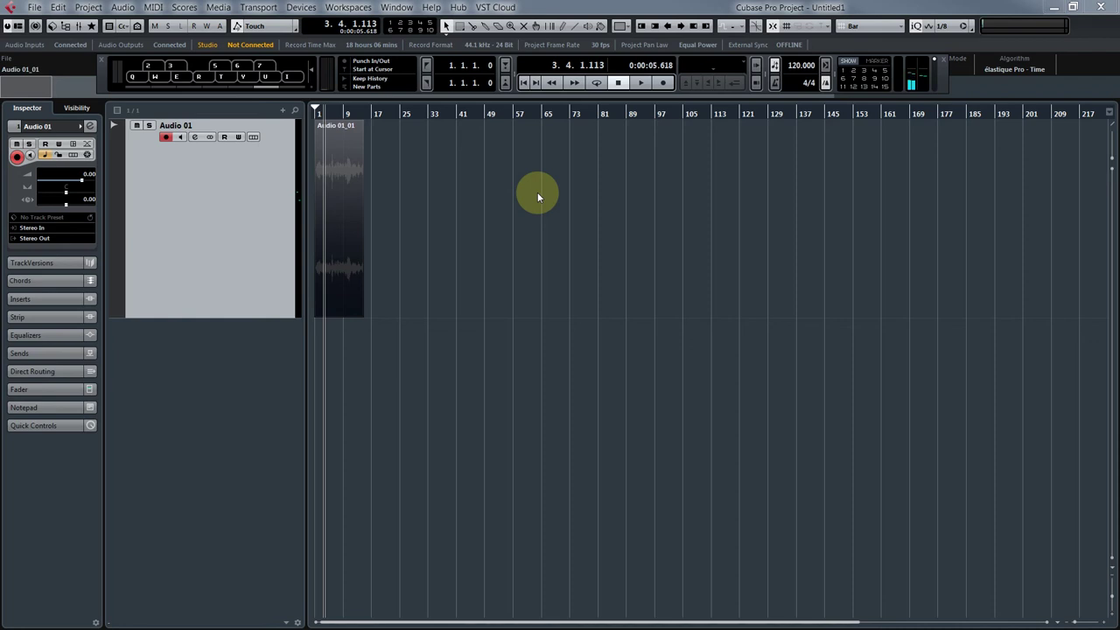
{"action": "left_click", "coordinate": [375, 114]}
{"action": "left_click_drag", "start_coordinate": [375, 114], "coordinate": [442, 131]}
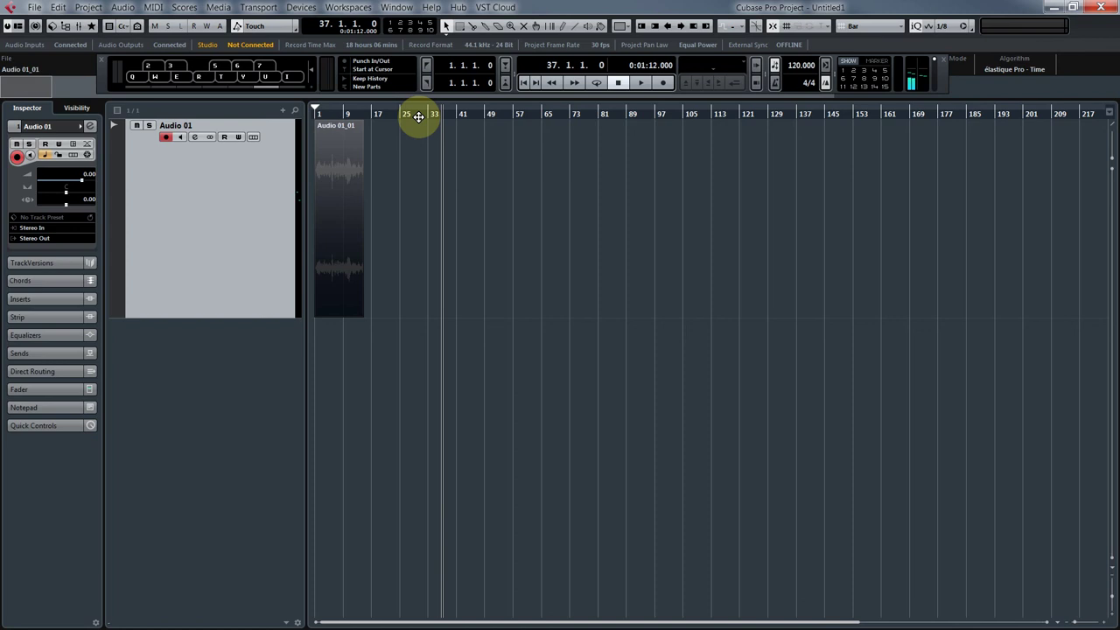
{"action": "left_click", "coordinate": [31, 301]}
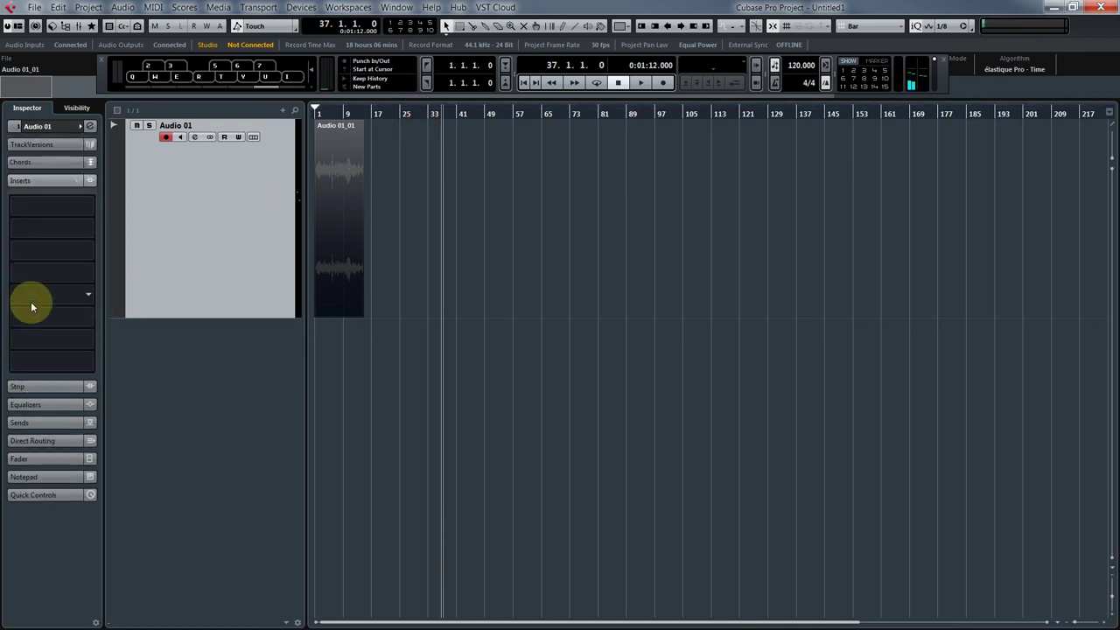
{"action": "left_click", "coordinate": [38, 181]}
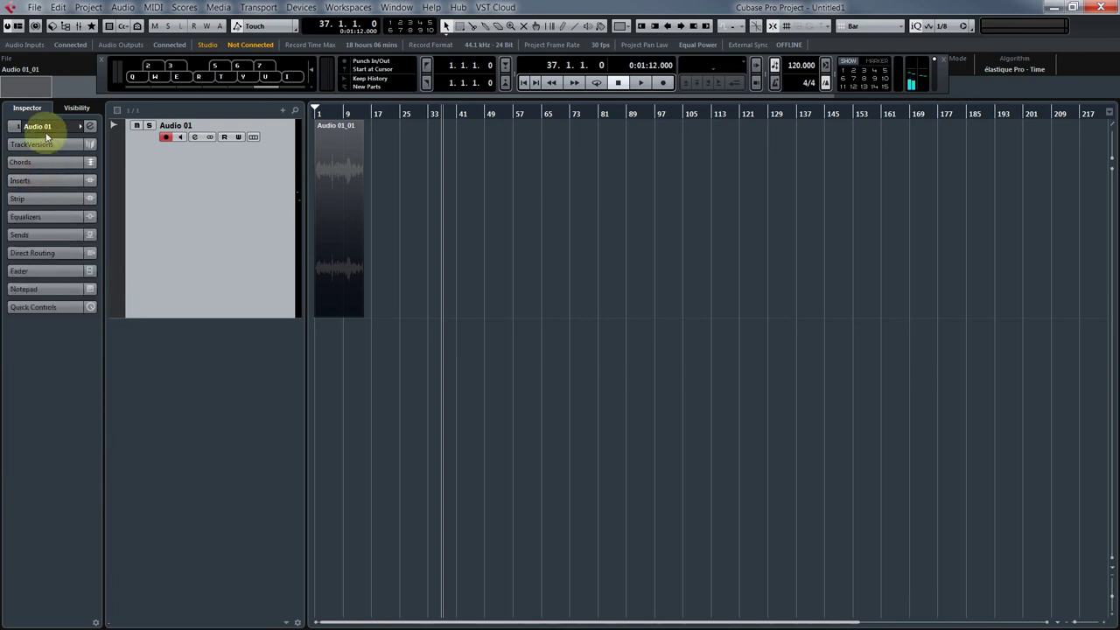